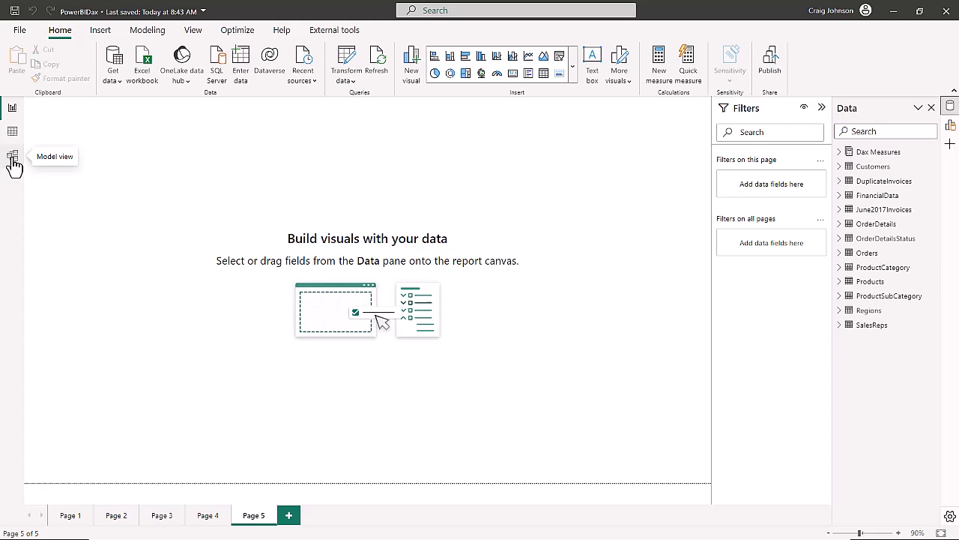
Step: Examine the Products table's fields and its relationship to OrderDetails in the data model diagram
left_click(13, 160)
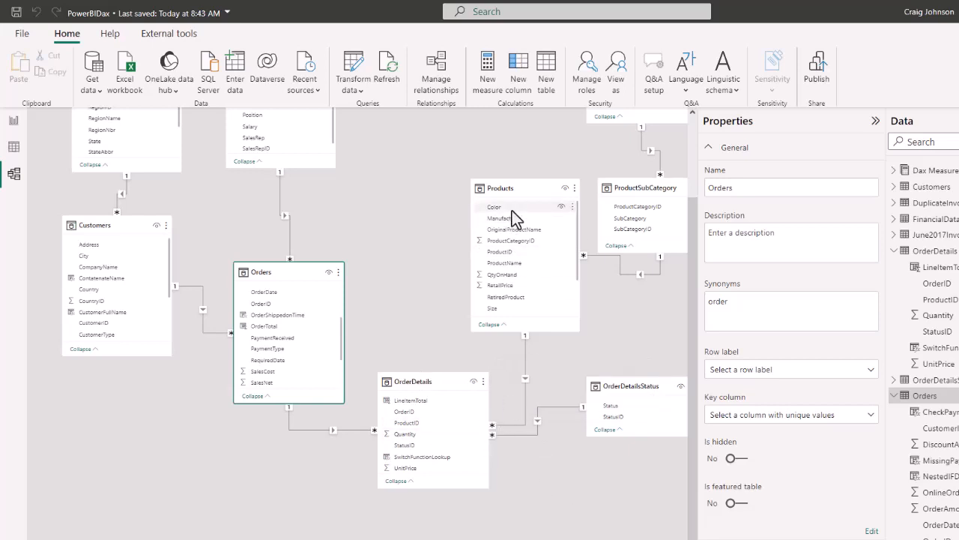
mouse_move(513, 197)
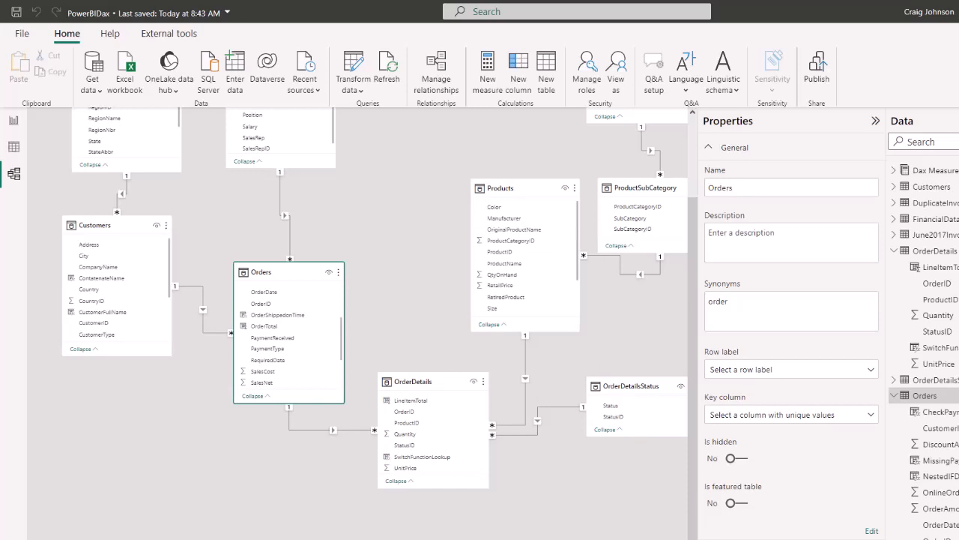
left_click(958, 538)
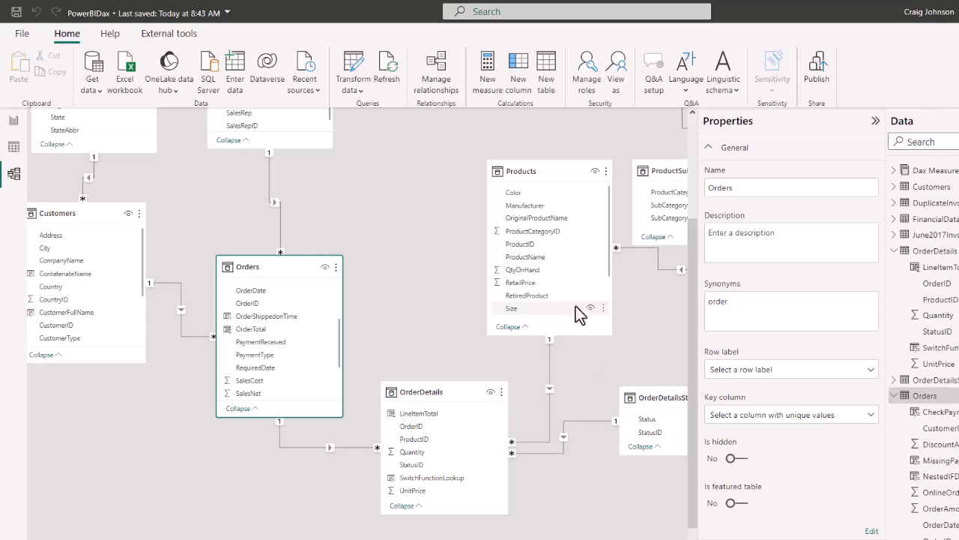
scroll(575, 306, "down", 2)
scroll(576, 296, "down", 1)
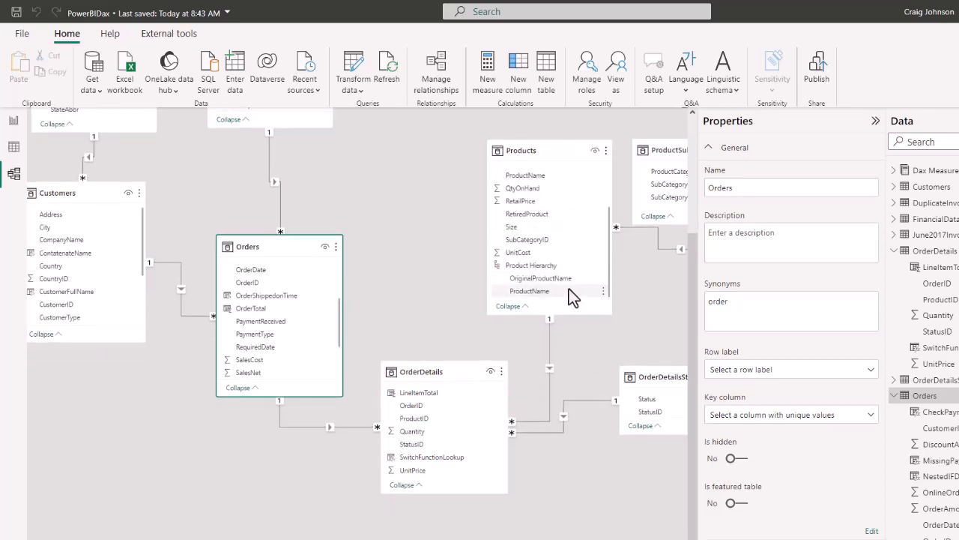
scroll(569, 288, "up", 3)
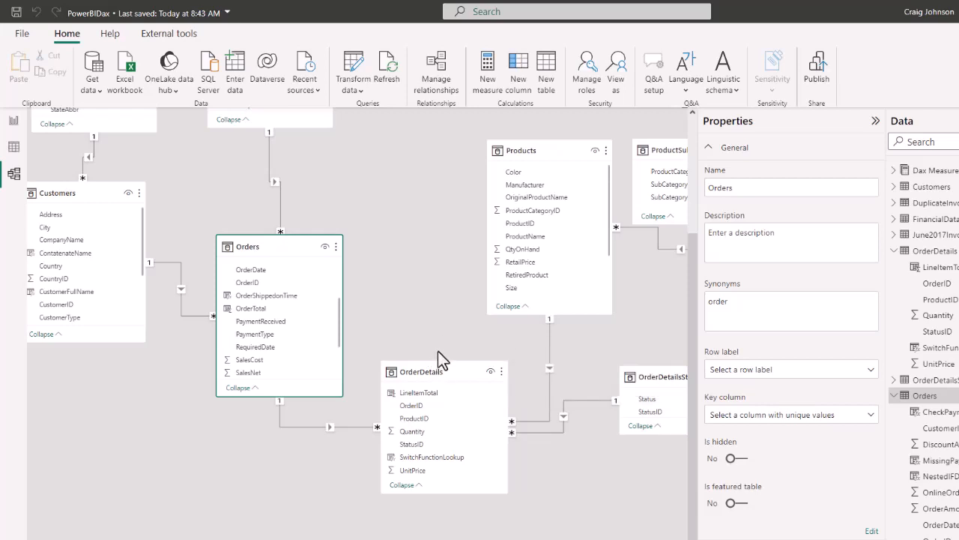
Step: In the report view, add a calculated column to the OrderDetails table and name it ProductName in the formula's first line
left_click(15, 123)
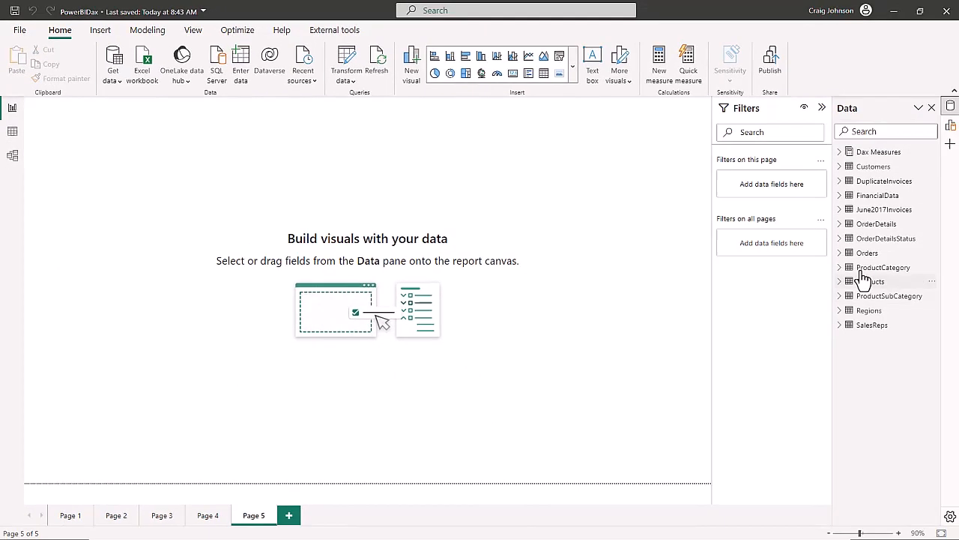
left_click(841, 224)
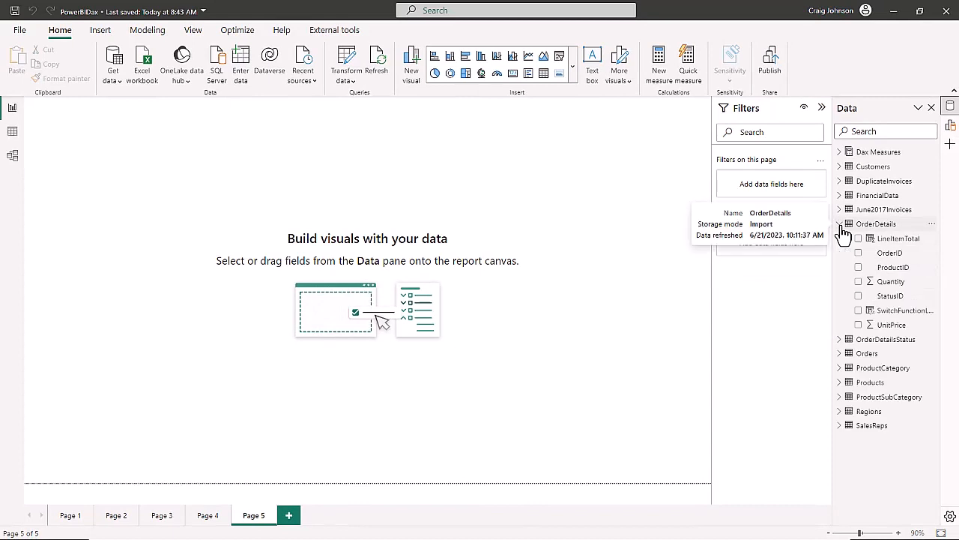
left_click(933, 227)
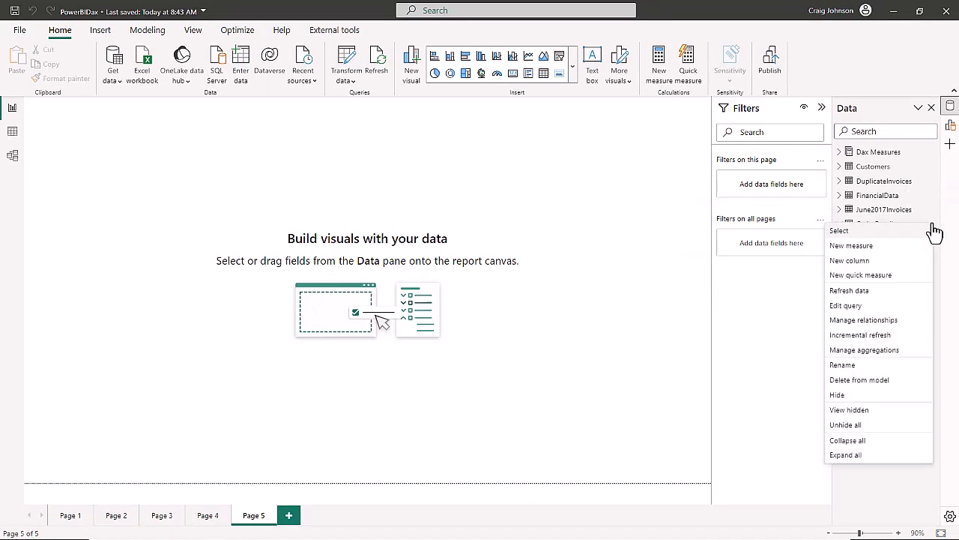
left_click(858, 268)
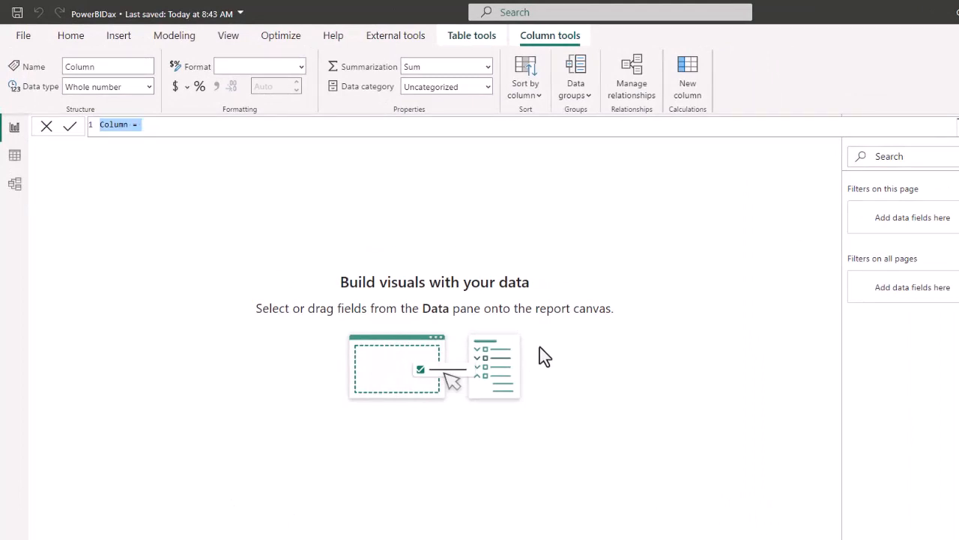
type("Prou")
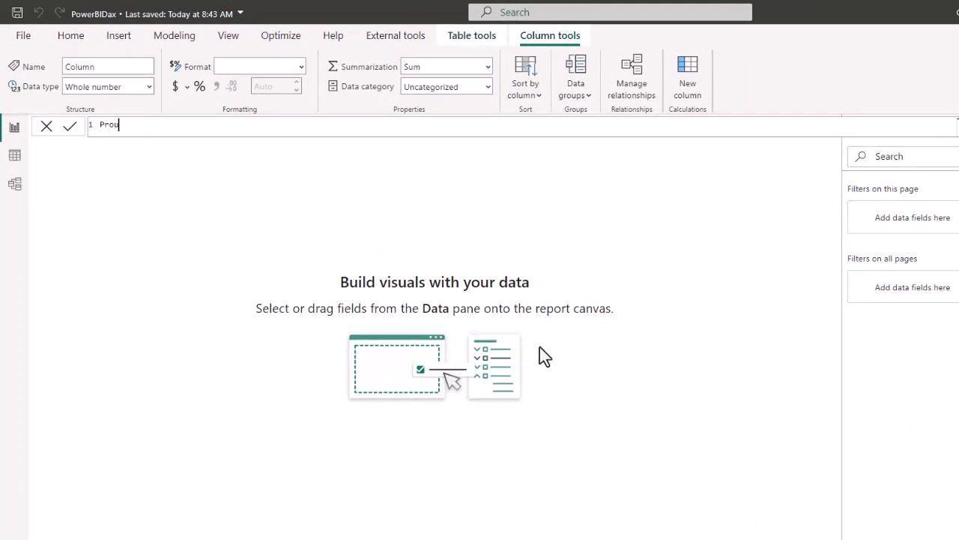
key("BackSpace")
type("ductName =")
key("shift+Return")
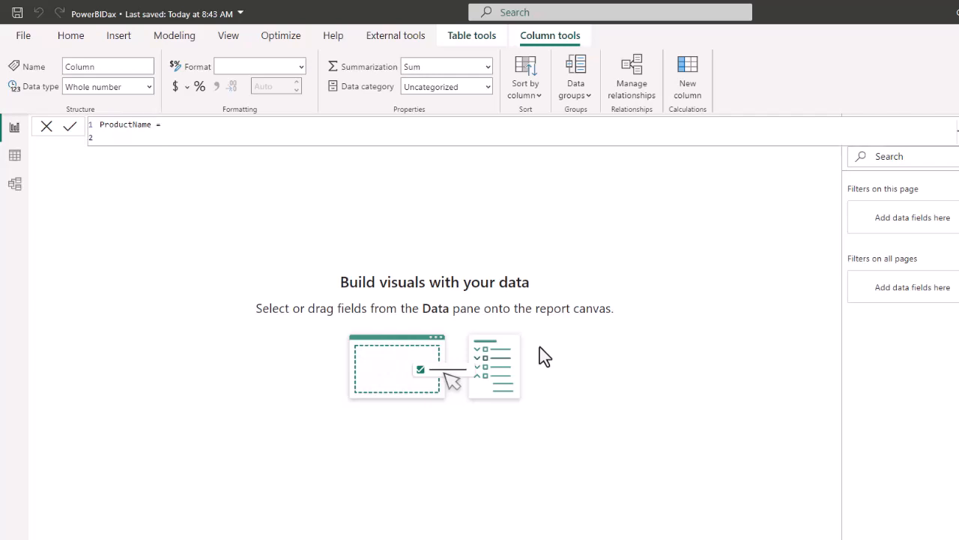
Step: Complete the ProductName column formula with RELATED(Products[ProductName]) on the second line and commit it
type("re")
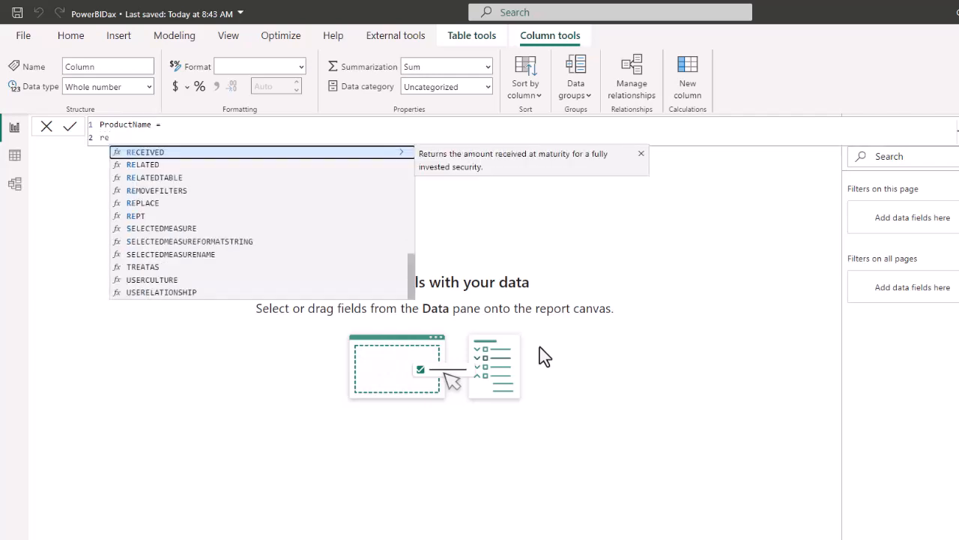
key("Down")
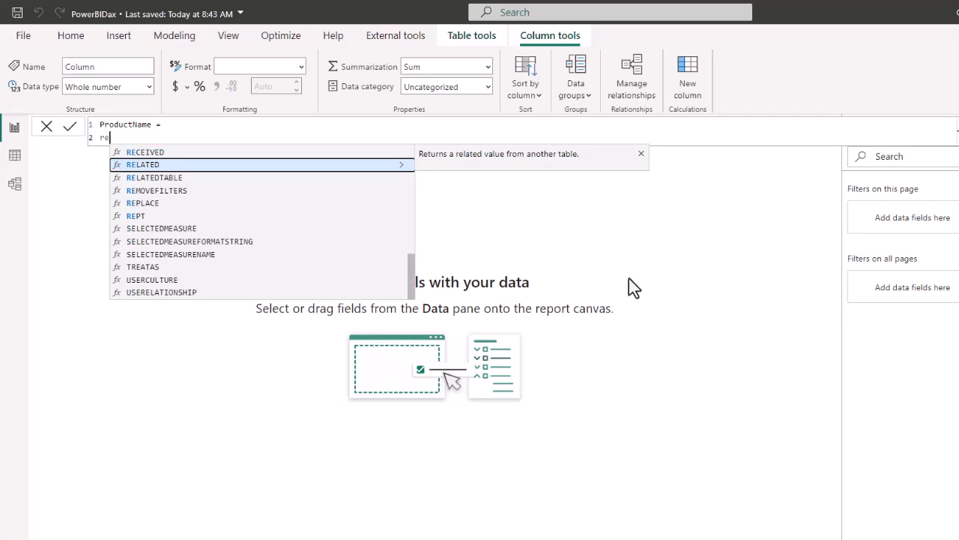
left_click(155, 166)
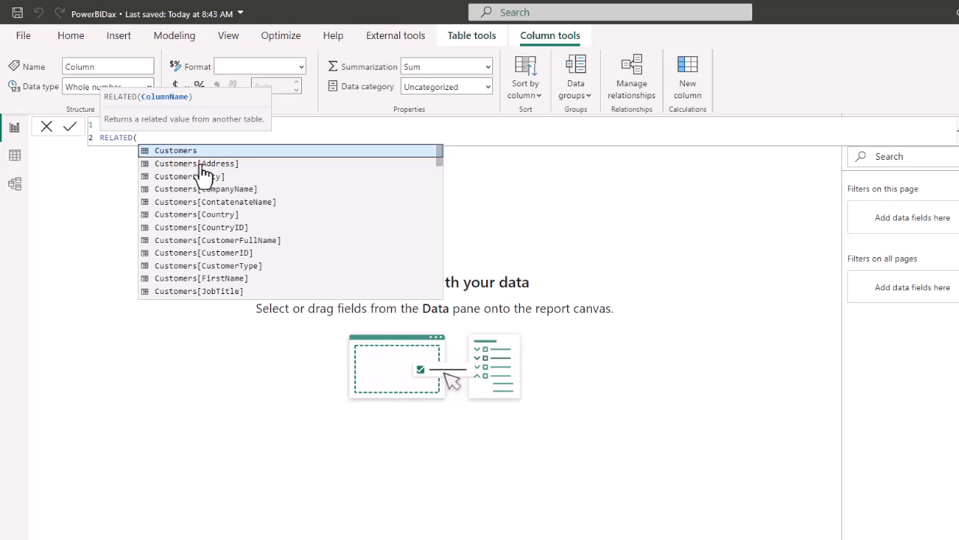
type("prod")
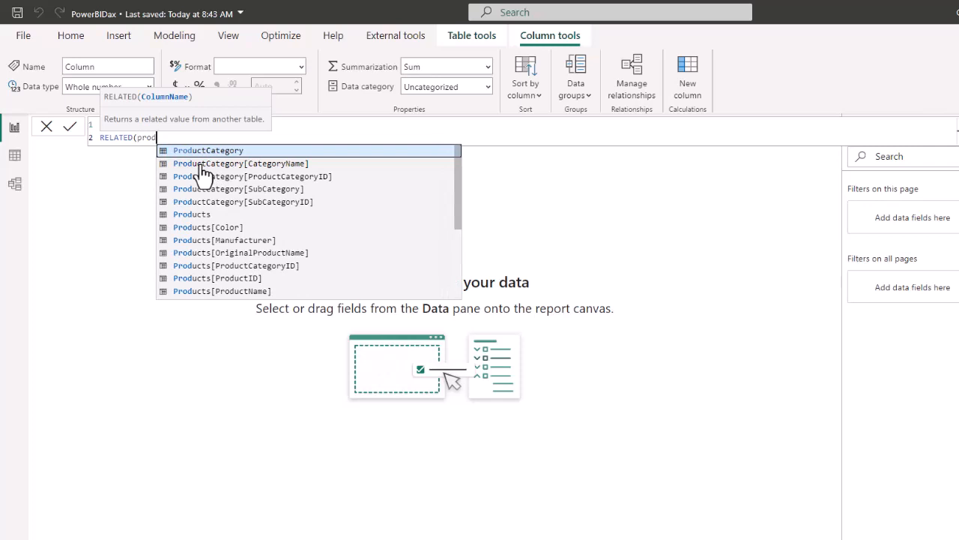
key("Down")
key("Down")
key("Down")
key("Down")
key("Down")
key("Down")
key("Down")
key("Down")
key("Down")
key("Down")
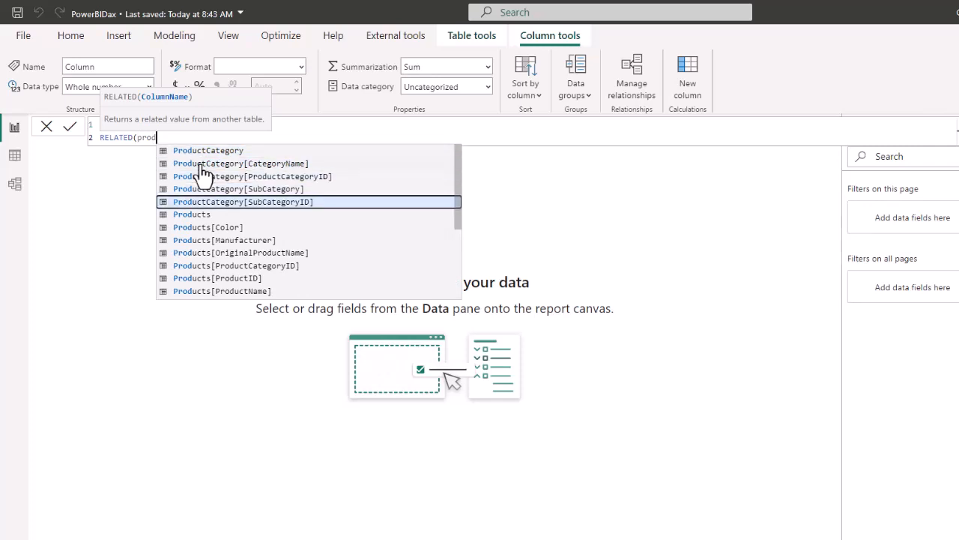
key("Down")
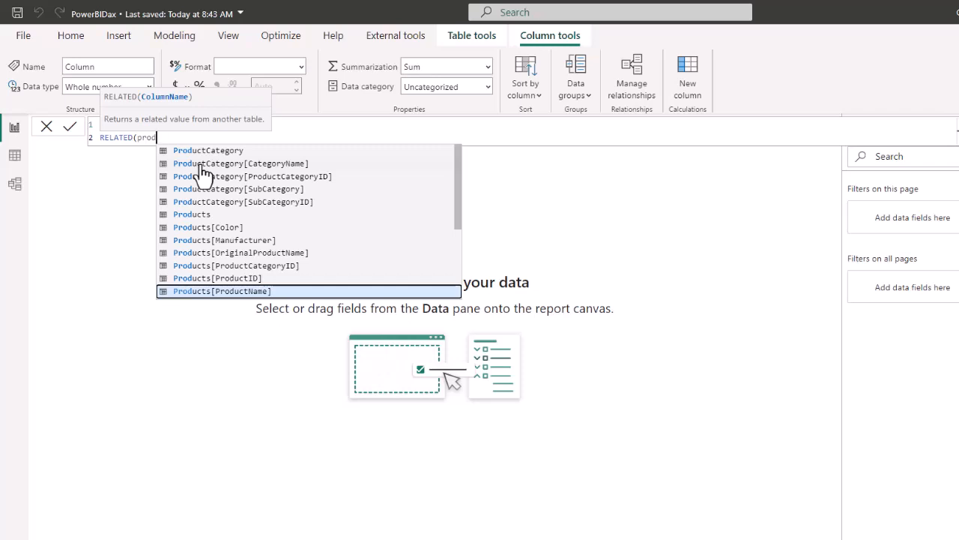
key("Tab")
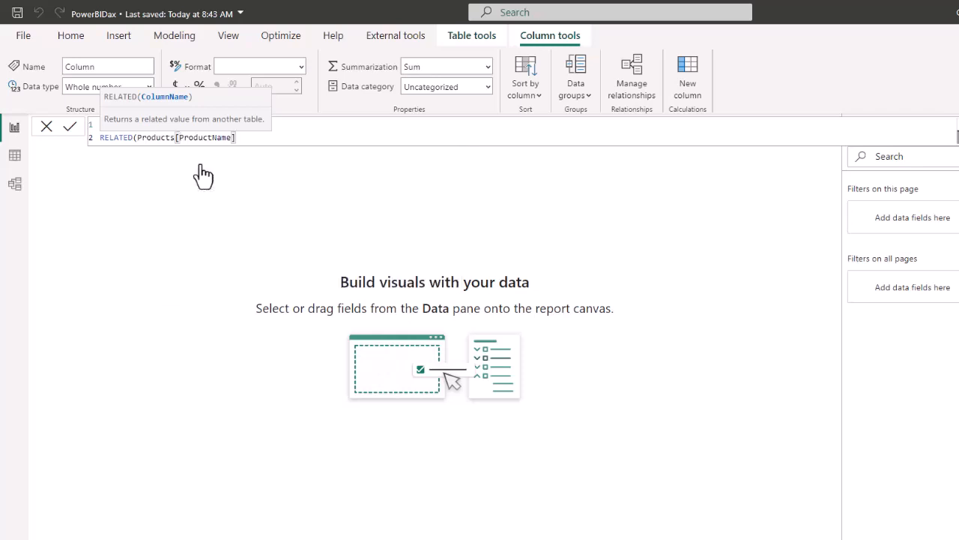
type(")")
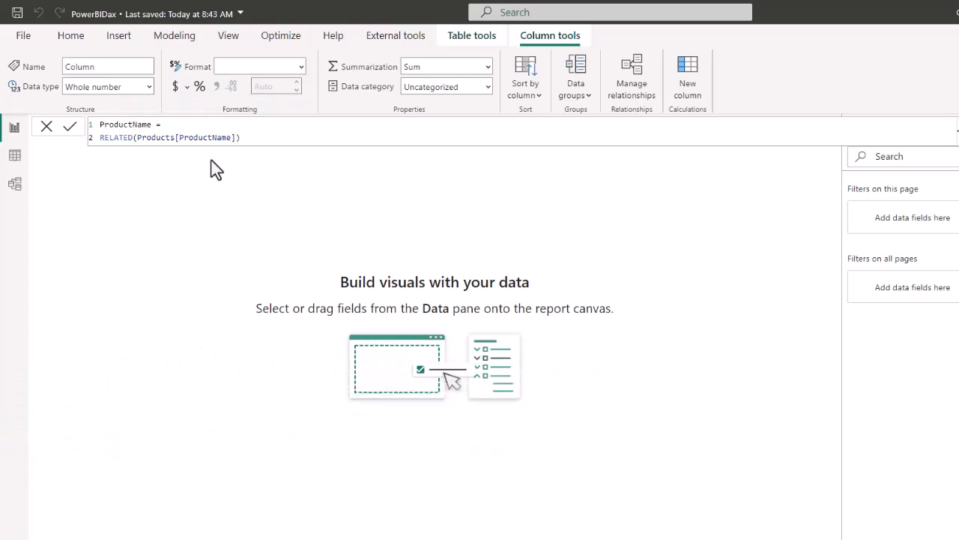
key("Return")
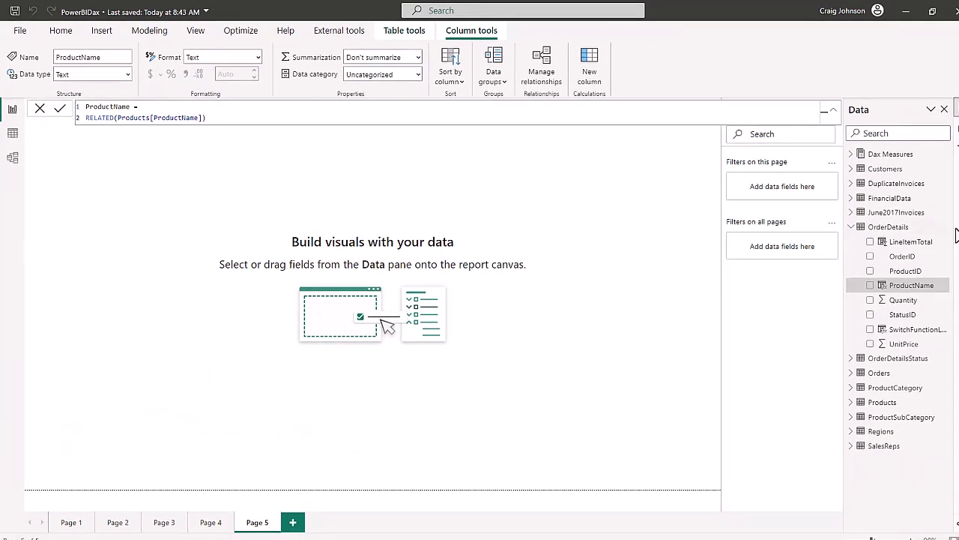
Step: Check the ProductName values in the rows of the OrderDetails table, then return to the report canvas
left_click(906, 228)
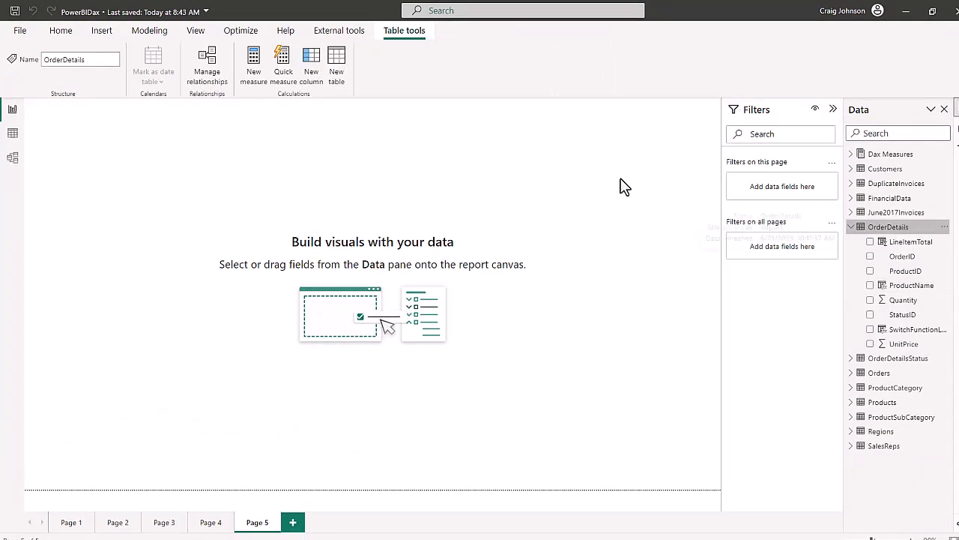
left_click(12, 137)
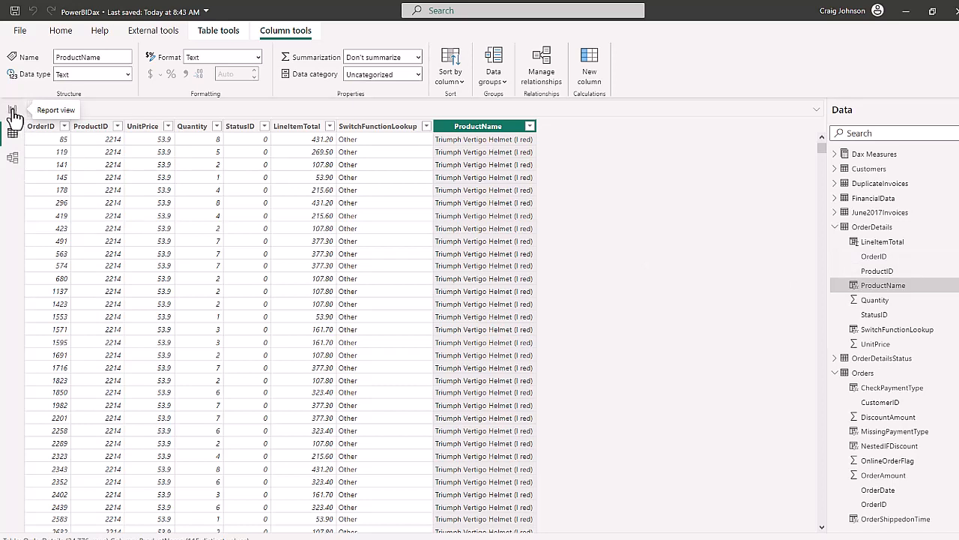
left_click(13, 113)
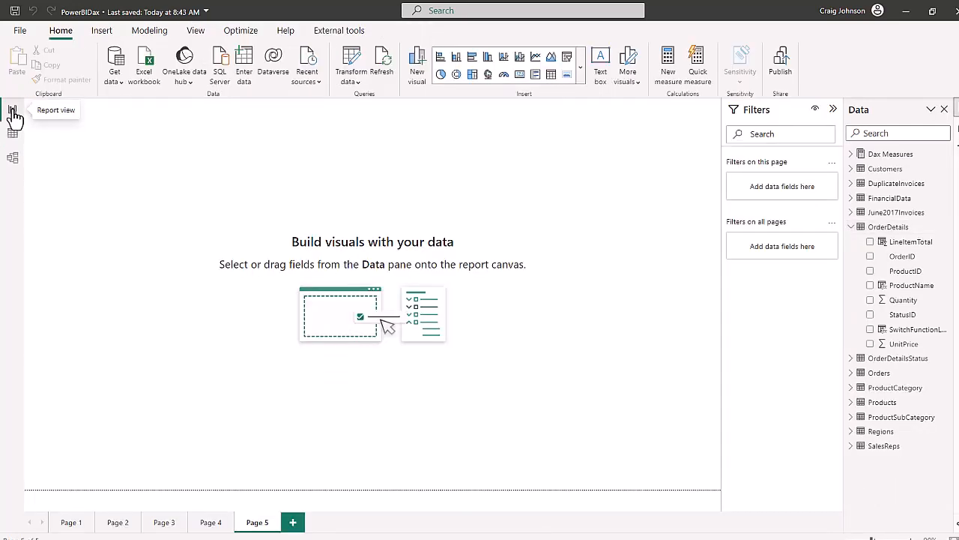
Step: In the table data view, add another calculated column to OrderDetails and name it Category in the formula's first line
left_click(13, 135)
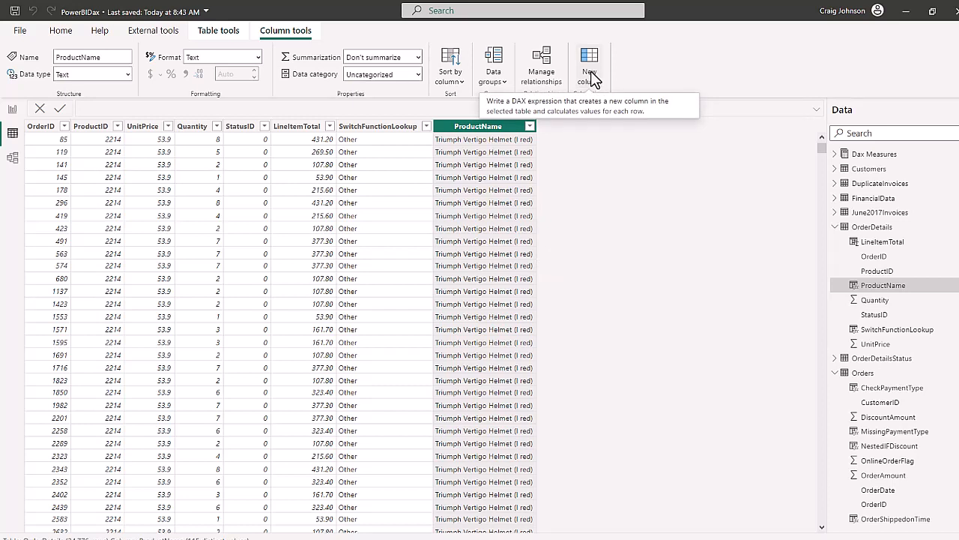
left_click(898, 231)
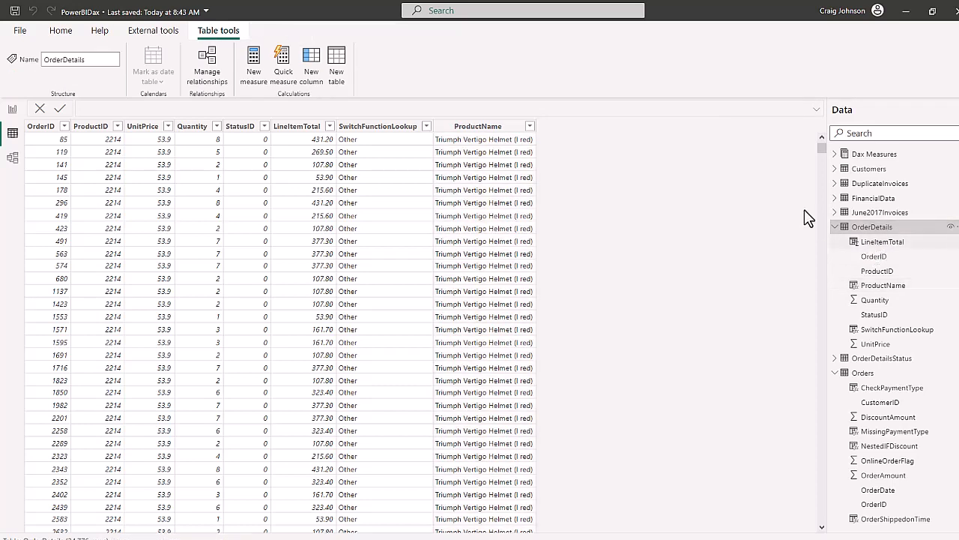
left_click(308, 81)
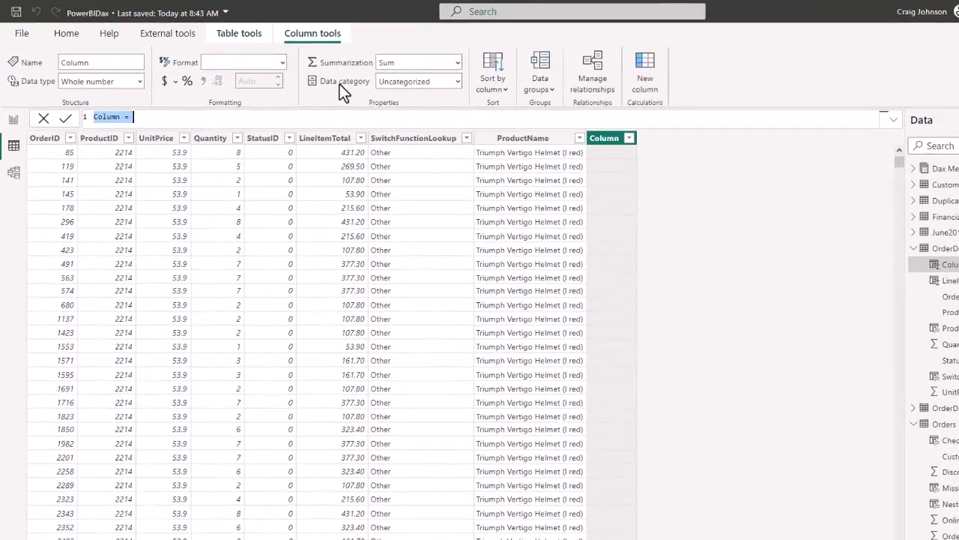
type("Category =")
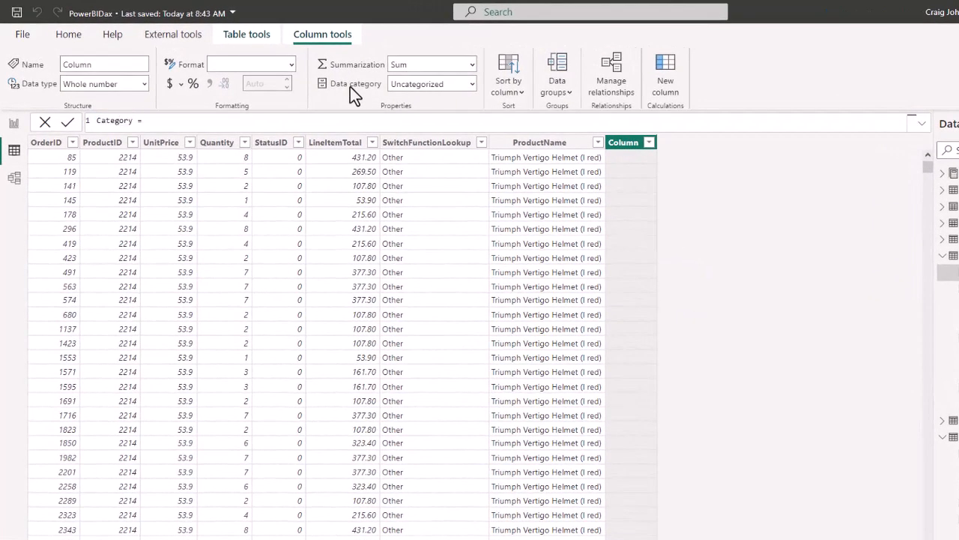
key("shift+Return")
Step: Enter a RELATED function referencing ProductCategory[CategoryName] on the second line of the Category column formula
type("rela")
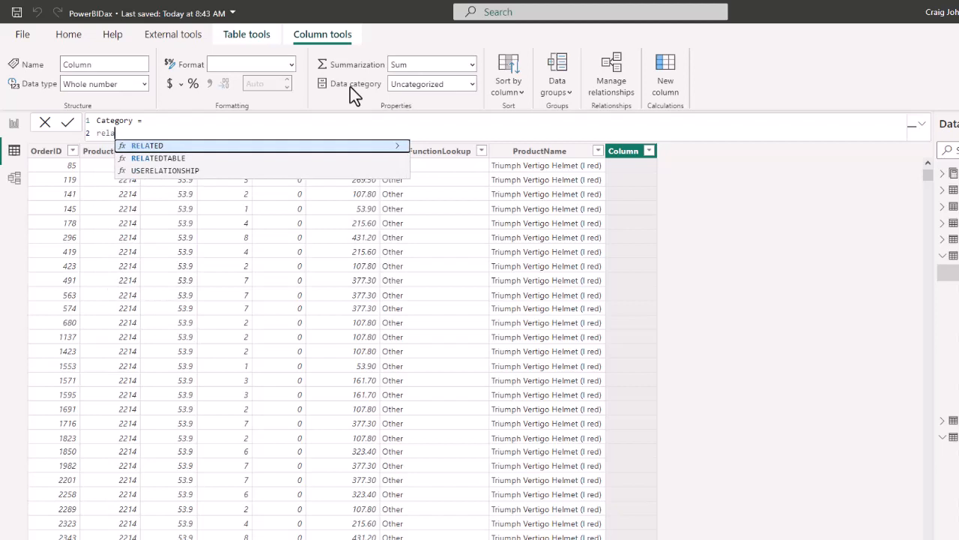
key("Tab")
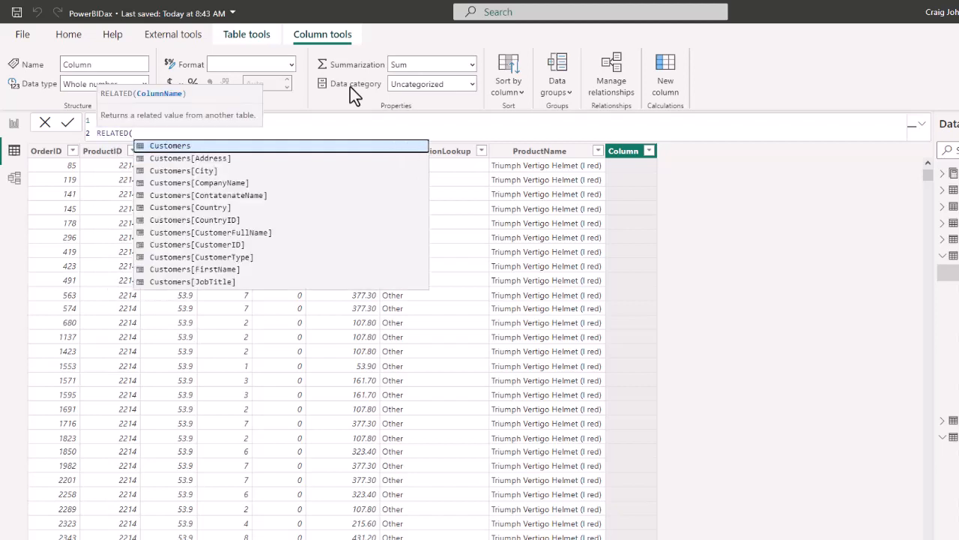
type("pro")
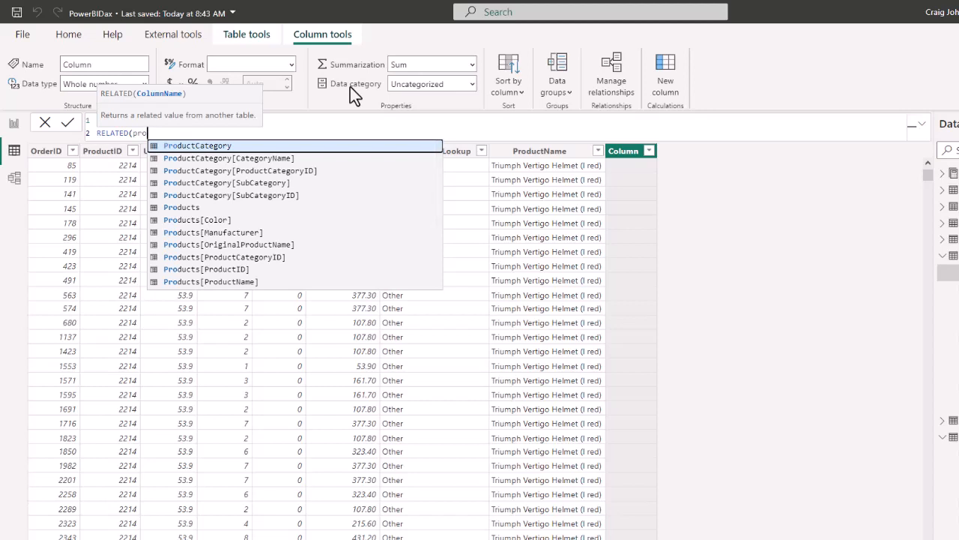
key("Down")
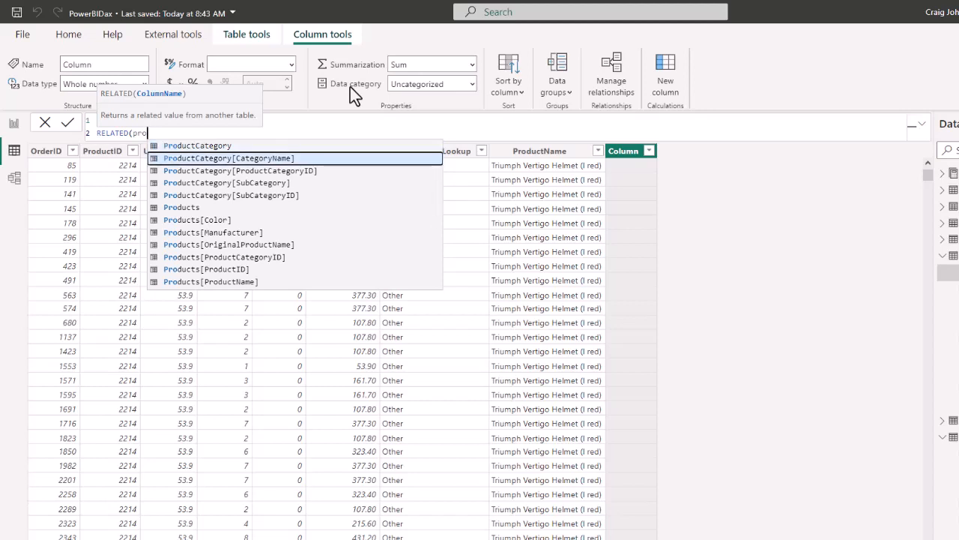
key("Tab")
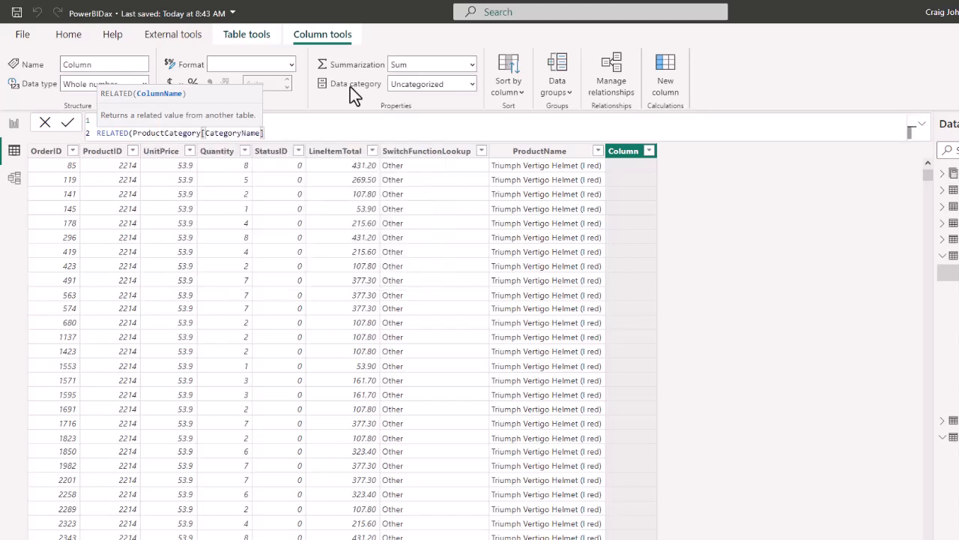